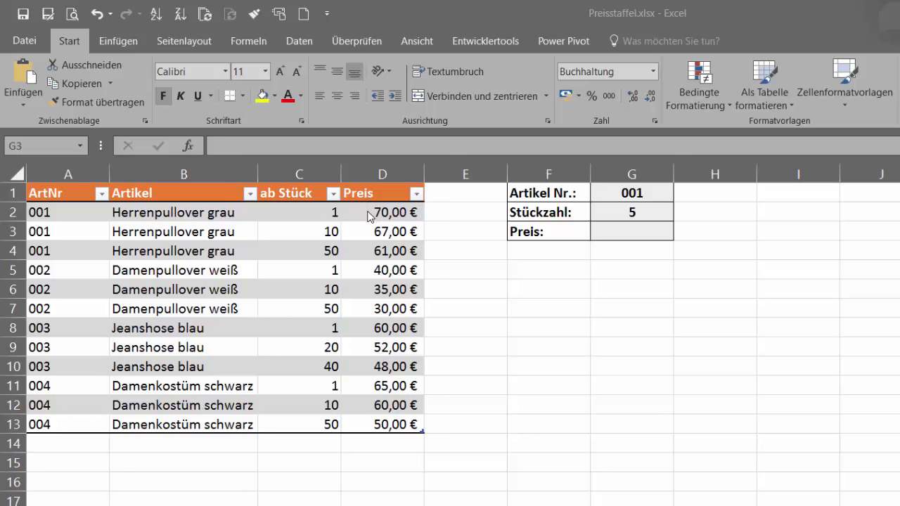
# - Insert a new table column left of Preis and name its header 'bis Stück'
pyautogui.click(372, 213)
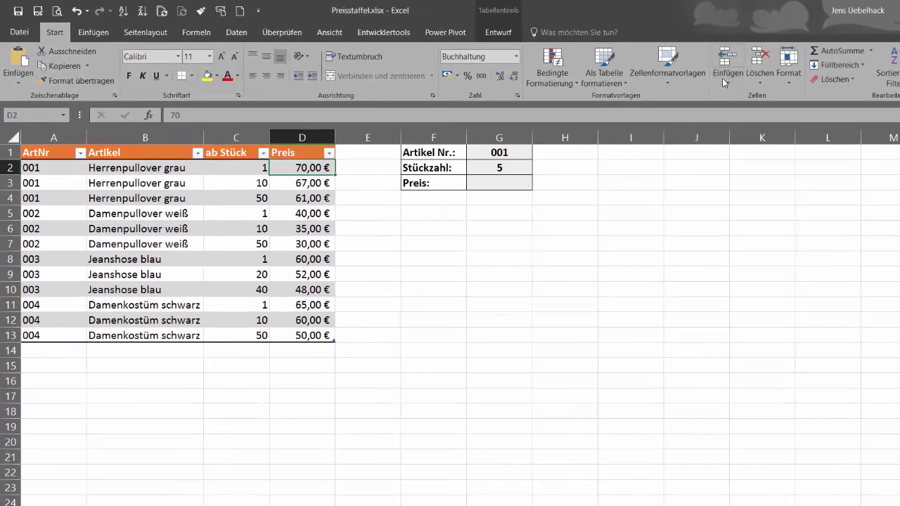
pyautogui.click(728, 79)
pyautogui.click(746, 161)
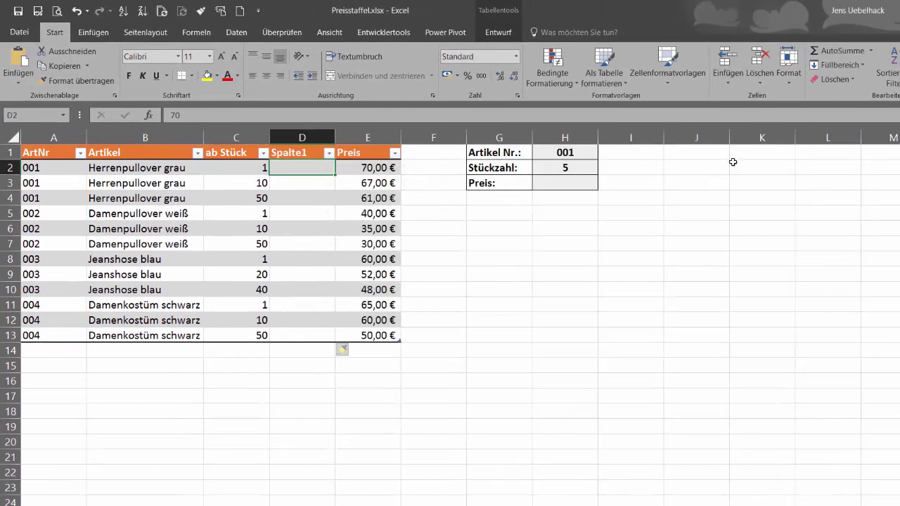
pyautogui.click(289, 155)
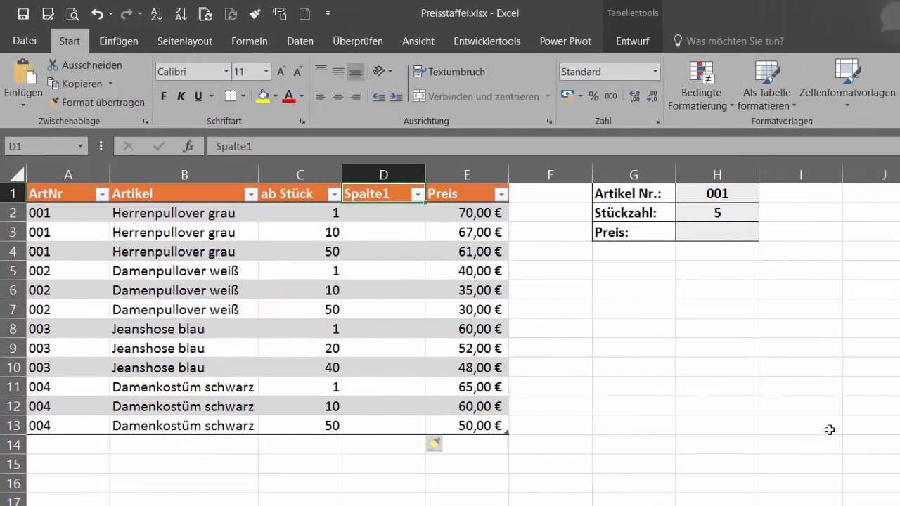
pyautogui.write('bis ')
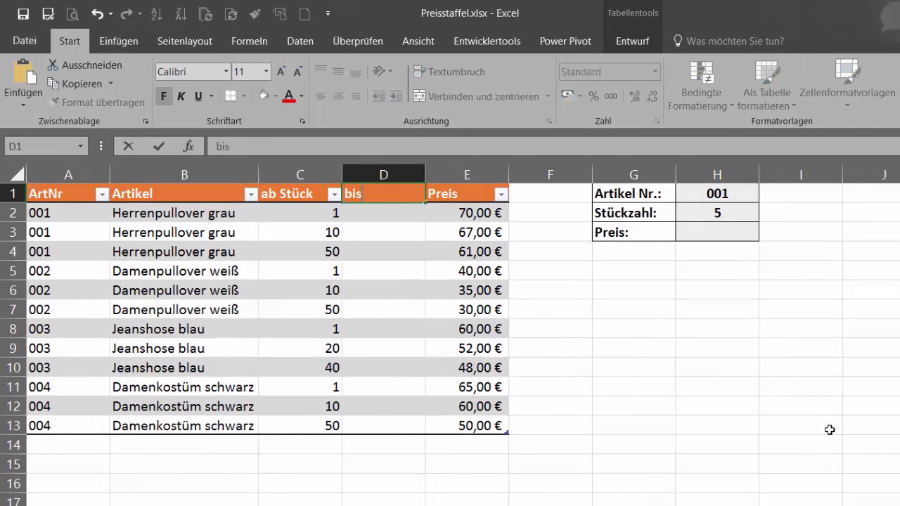
pyautogui.write('Stück')
pyautogui.press('Return')
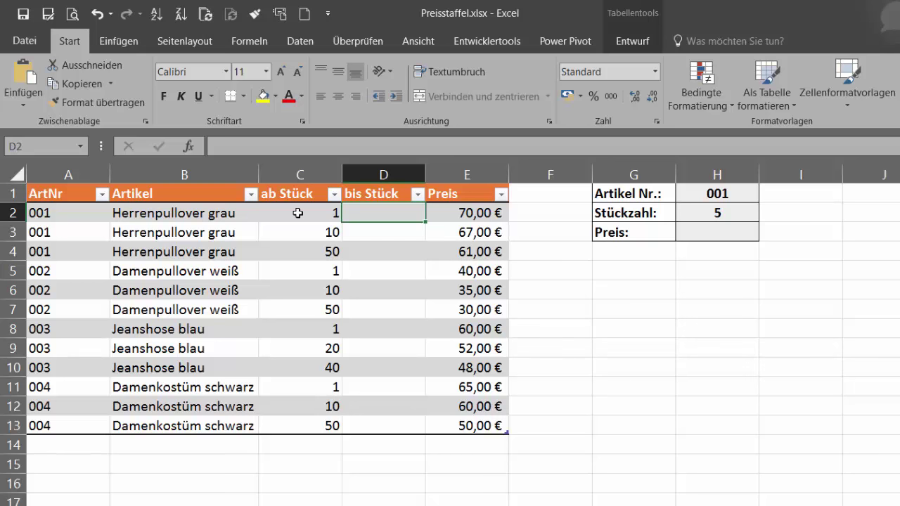
# - Enter =WENN(A2=A3;C3-1;1000) in D2 so the whole bis Stück column fills down
pyautogui.click(254, 148)
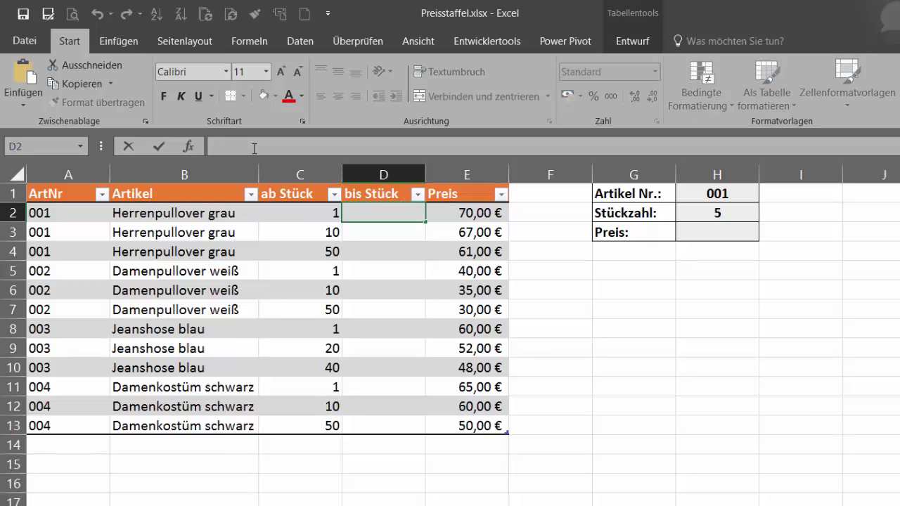
pyautogui.write('=wenn(')
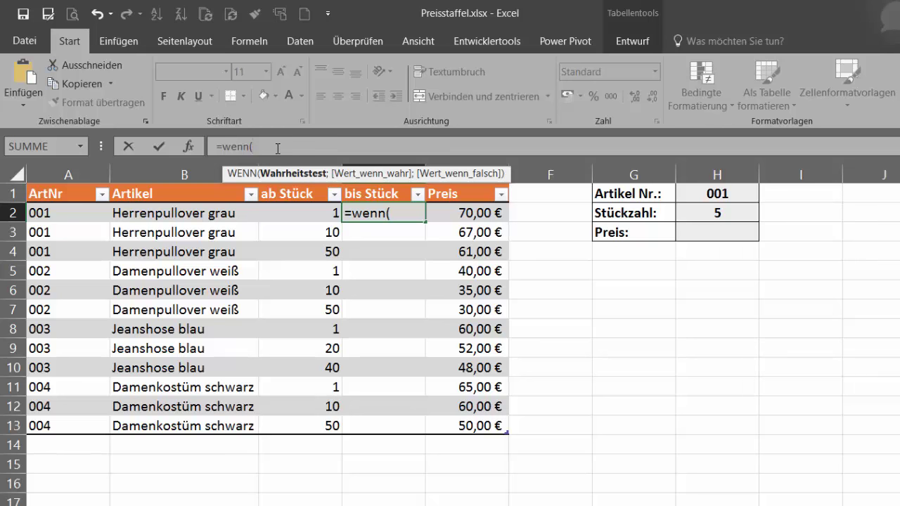
pyautogui.write('a2')
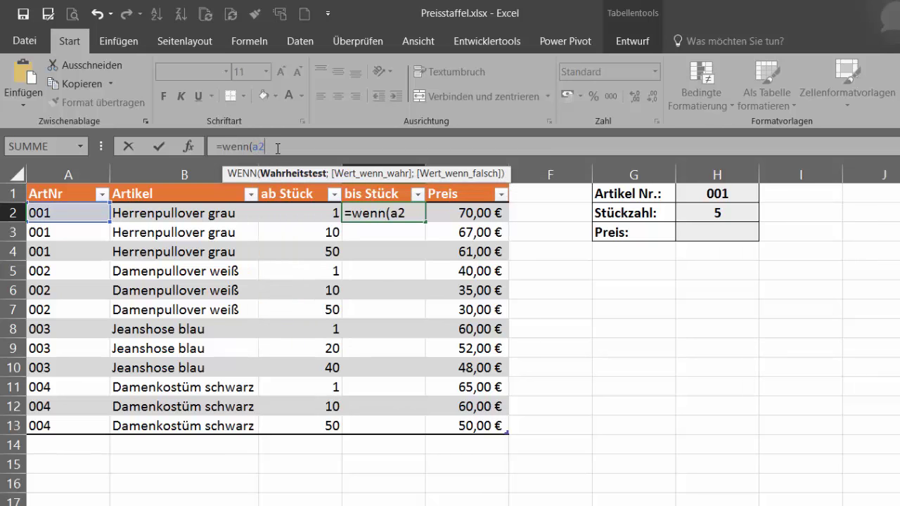
pyautogui.write('=a')
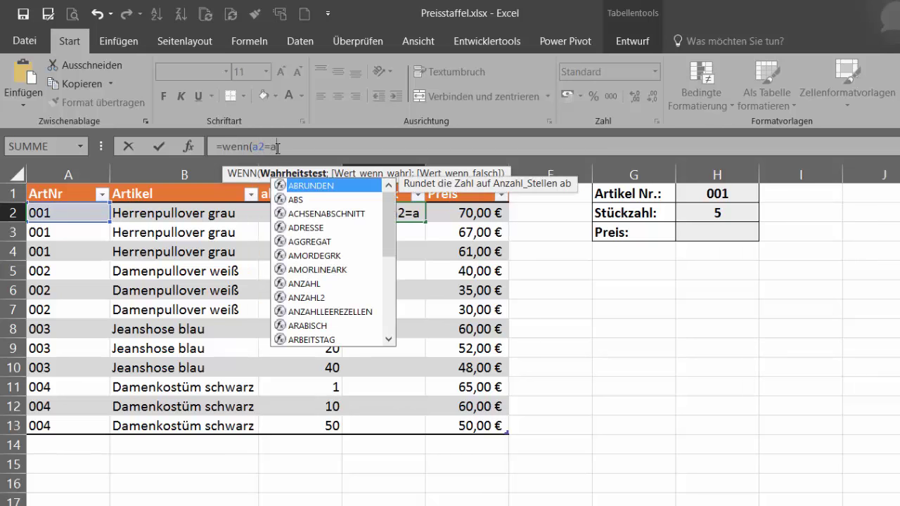
pyautogui.write('3')
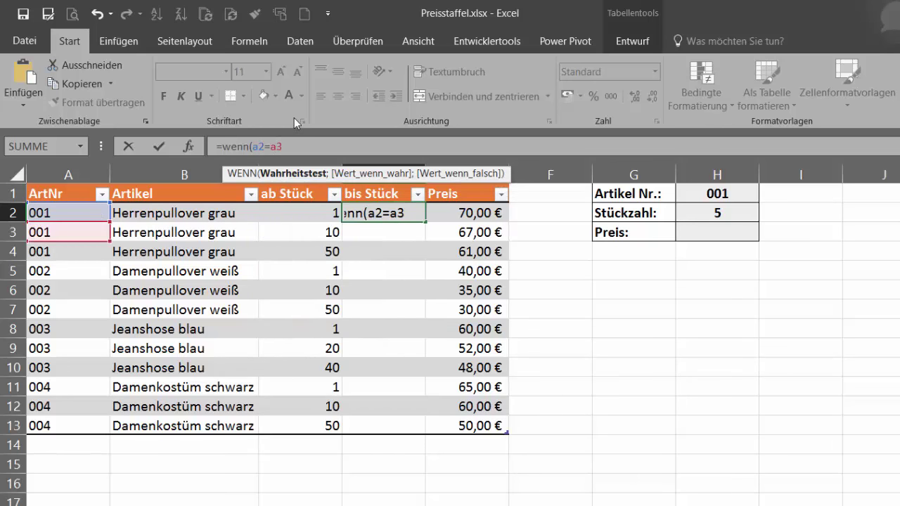
pyautogui.write(';')
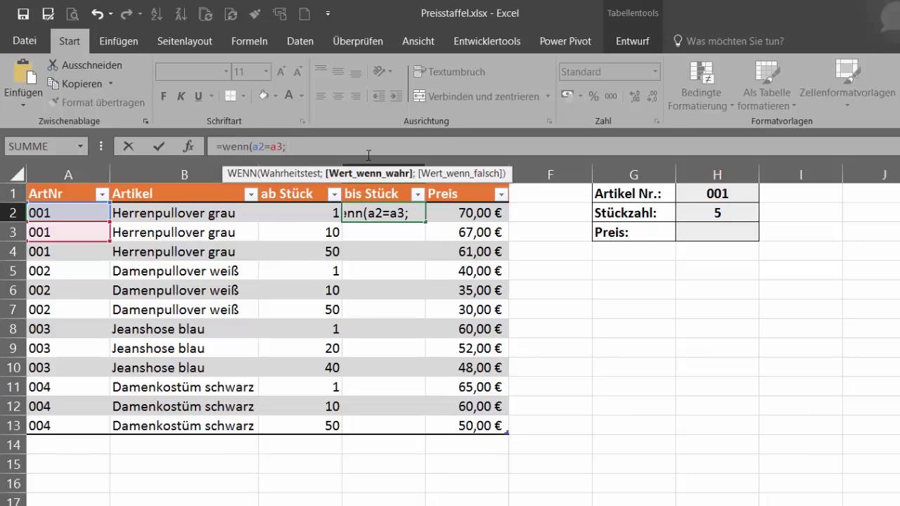
pyautogui.write('c3')
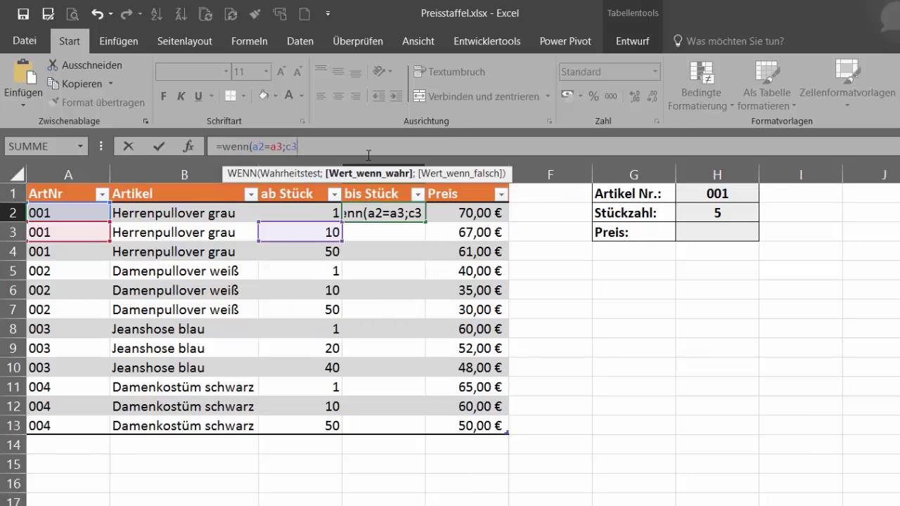
pyautogui.write('-')
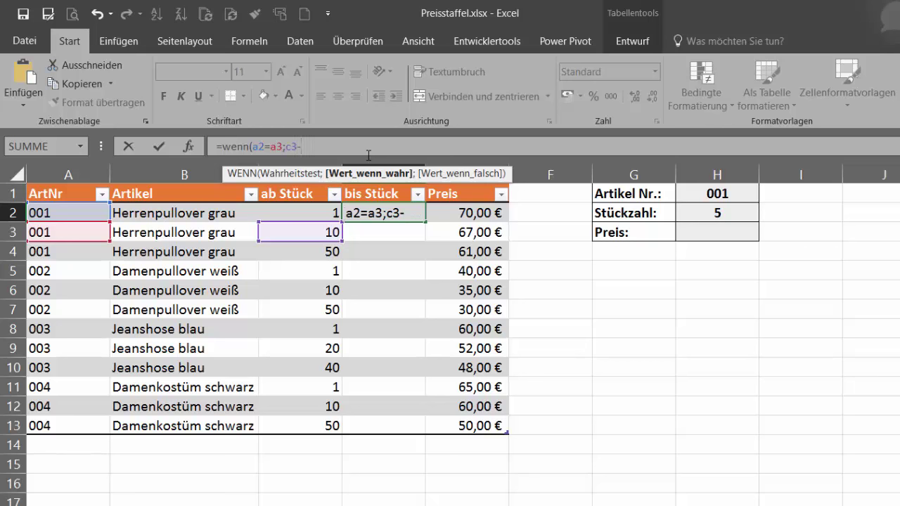
pyautogui.write('1;')
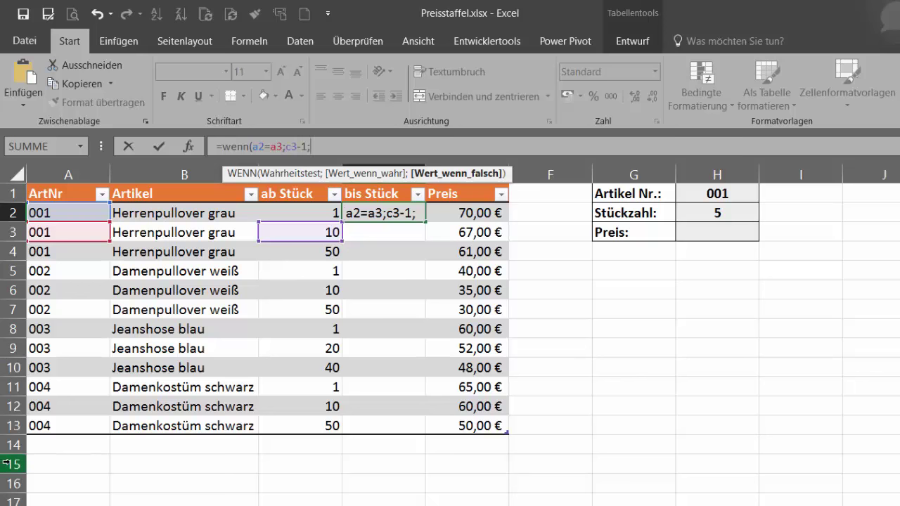
pyautogui.write('1000')
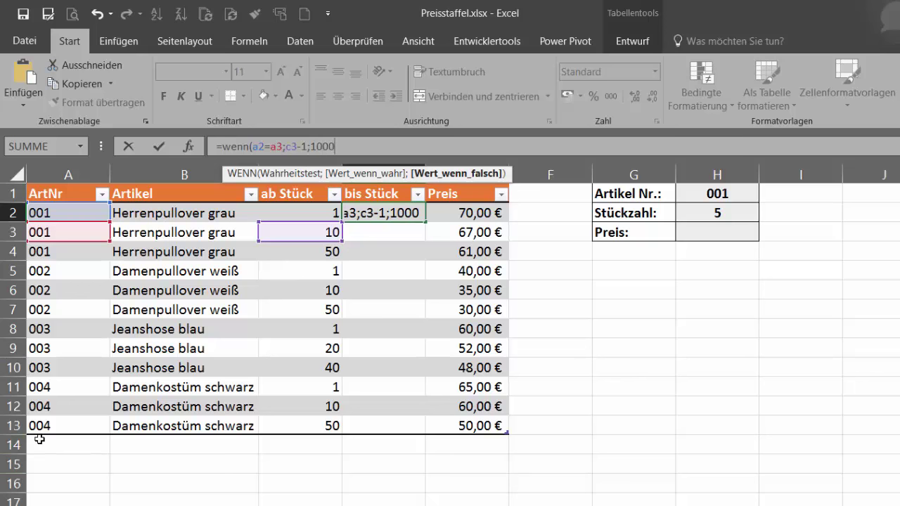
pyautogui.press('Return')
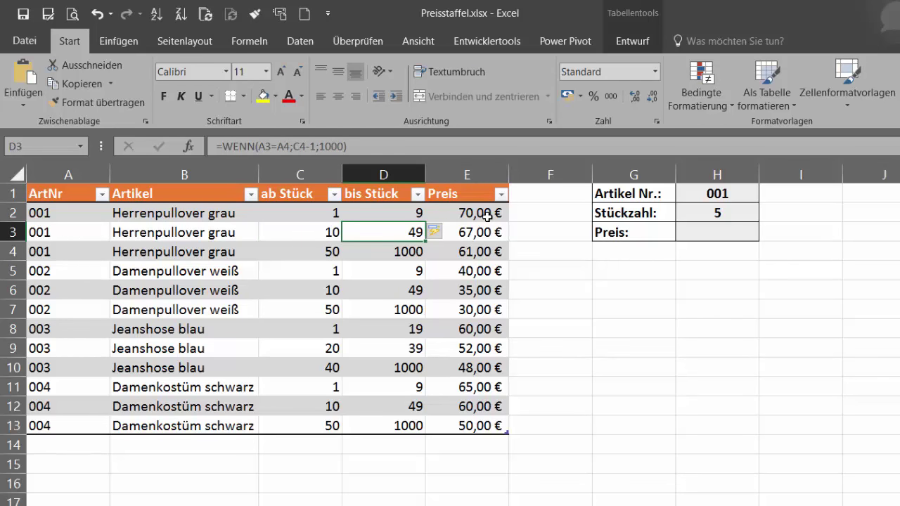
# - Start a SUMMENPRODUKT formula in the Preis result cell H3
pyautogui.click(683, 238)
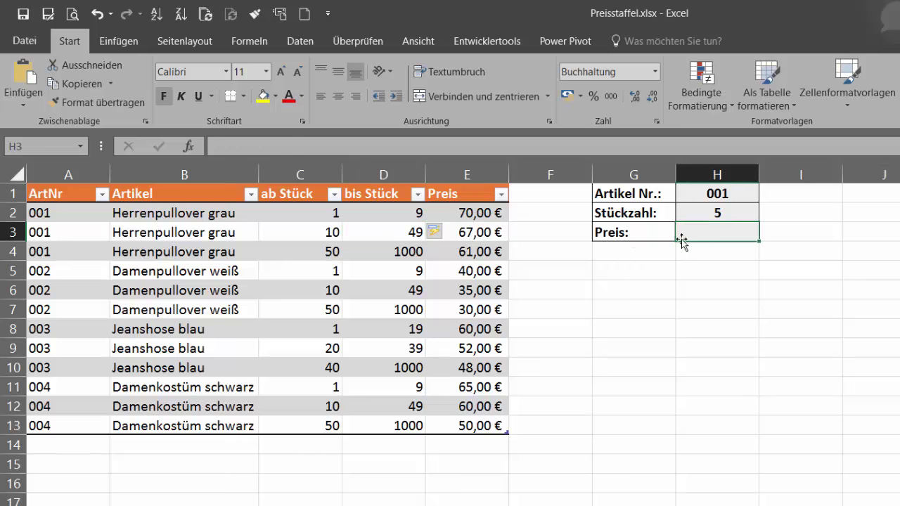
pyautogui.click(225, 142)
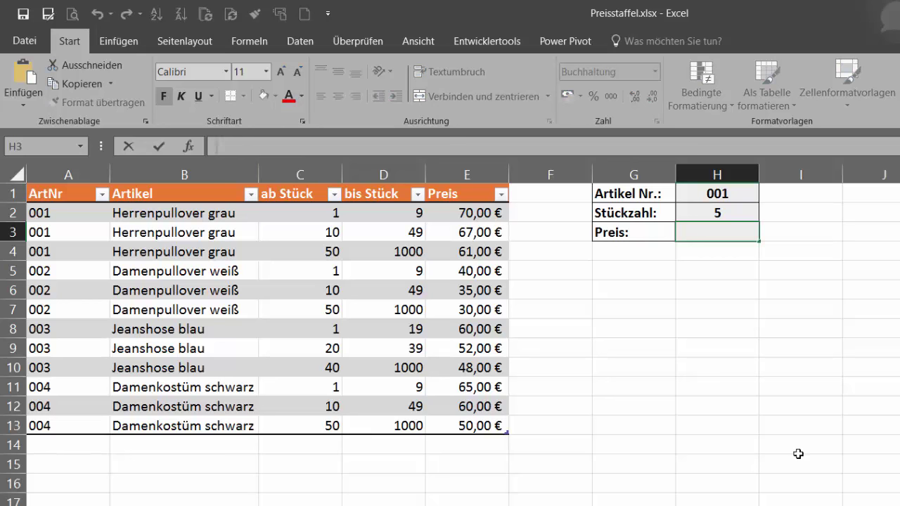
pyautogui.write('=s')
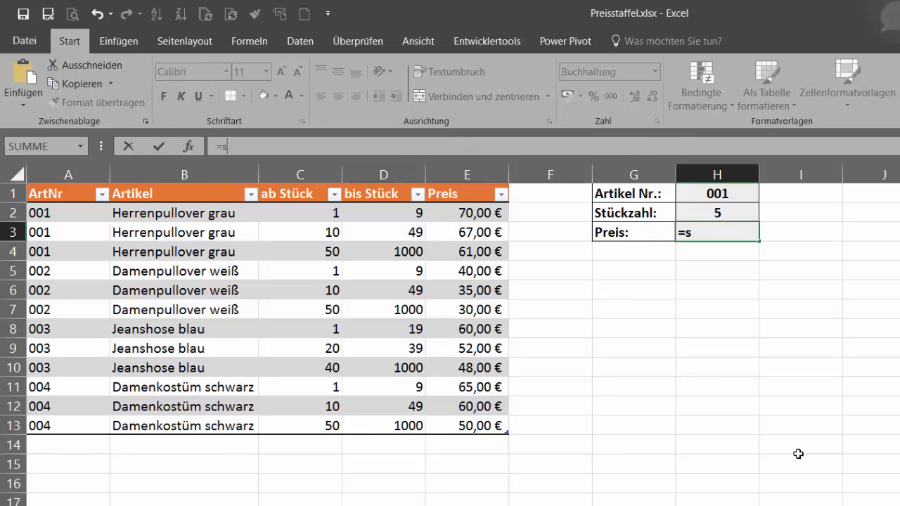
pyautogui.write('ummen')
pyautogui.press('Tab')
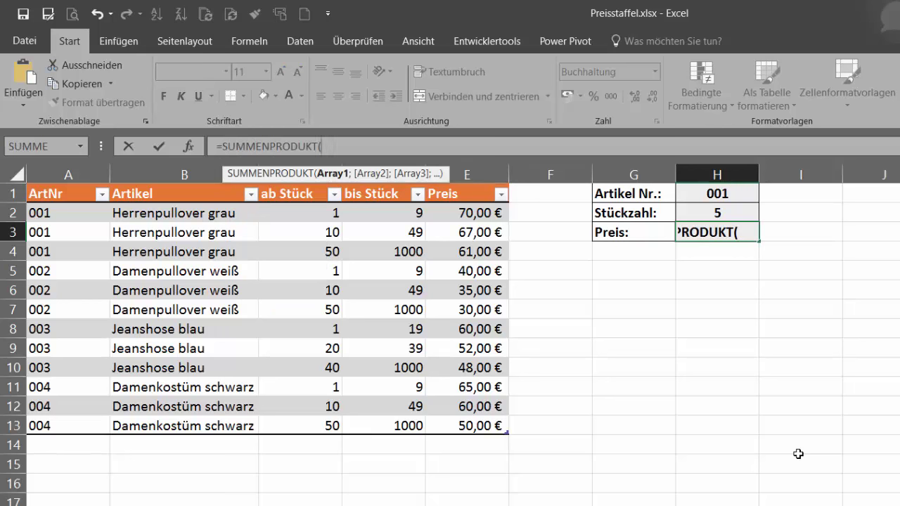
pyautogui.write('(')
# - Add the (H1=Preisstaffel[ArtNr]) condition and begin the bracketed H2 quantity test
pyautogui.click(704, 197)
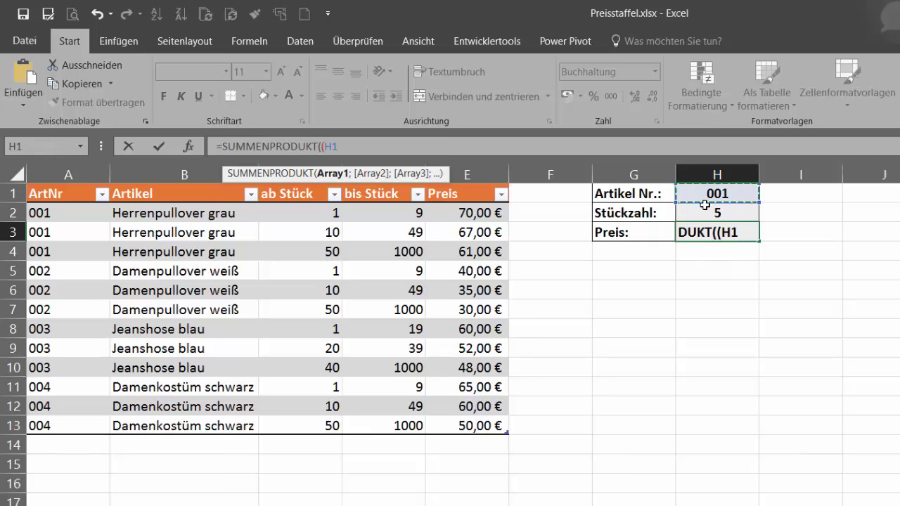
pyautogui.write('=')
pyautogui.click(54, 185)
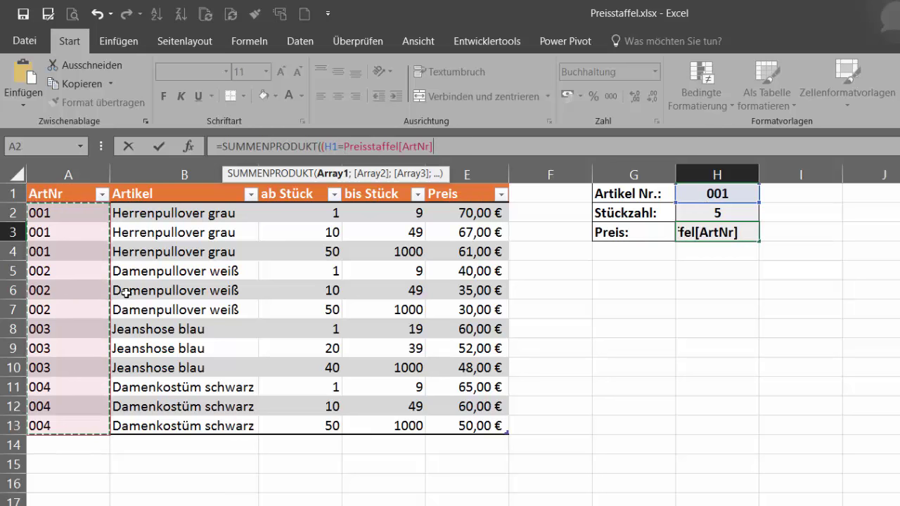
pyautogui.write(')')
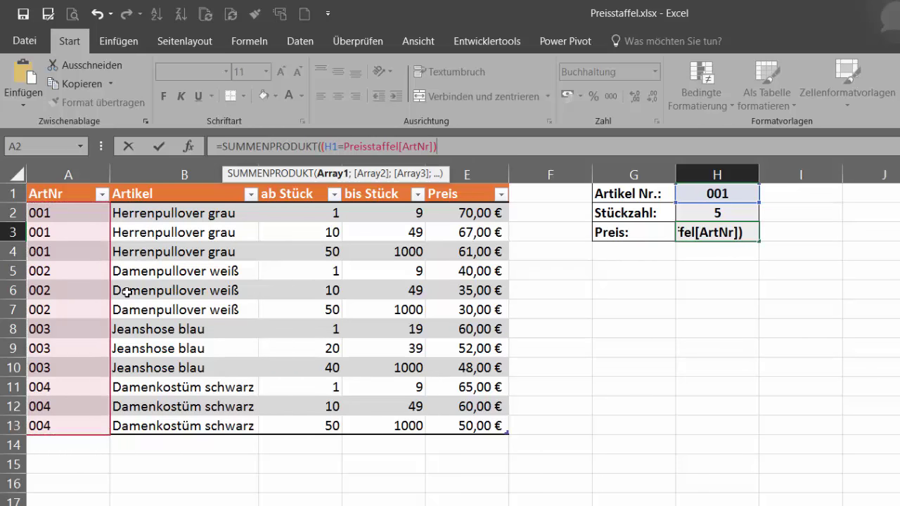
pyautogui.write('*')
pyautogui.click(720, 212)
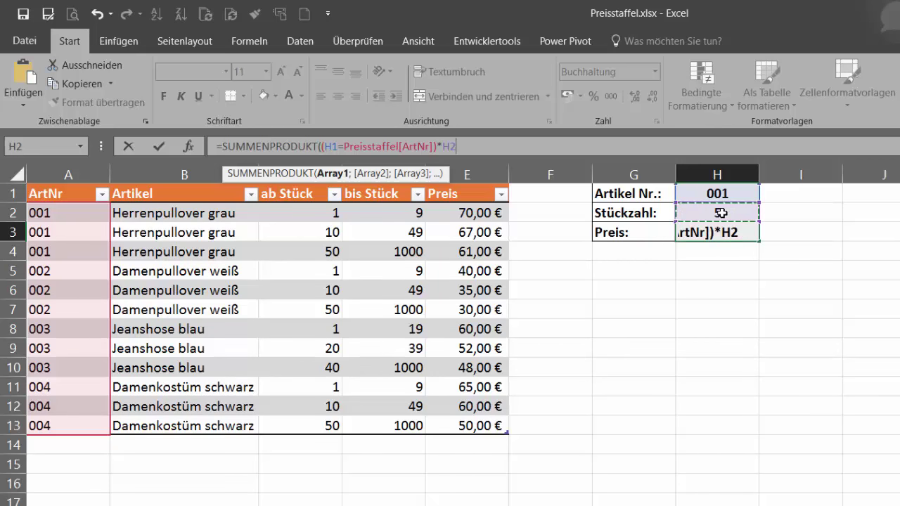
pyautogui.click(445, 144)
pyautogui.write('(H1')
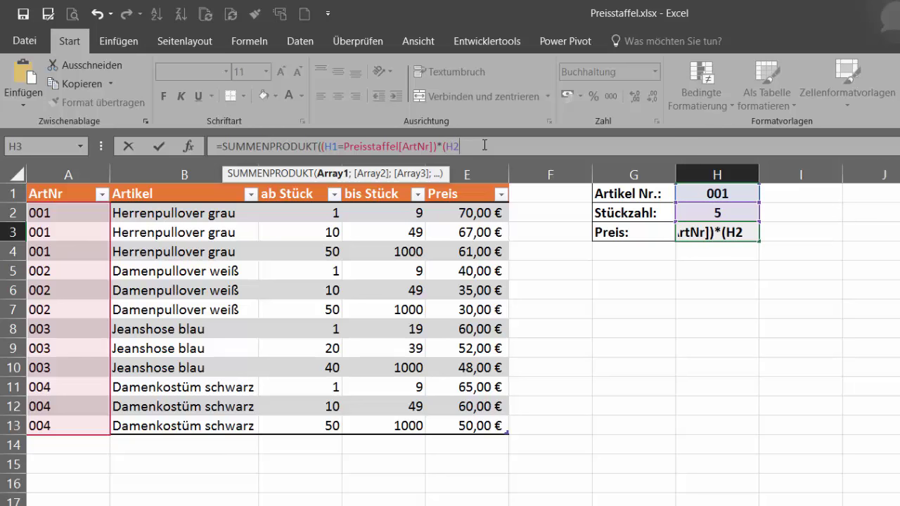
pyautogui.write('=')
# - Complete H3 with ab Stück, H2<=bis Stück and Preis column terms, closing SUMMENPRODUKT
pyautogui.click(312, 183)
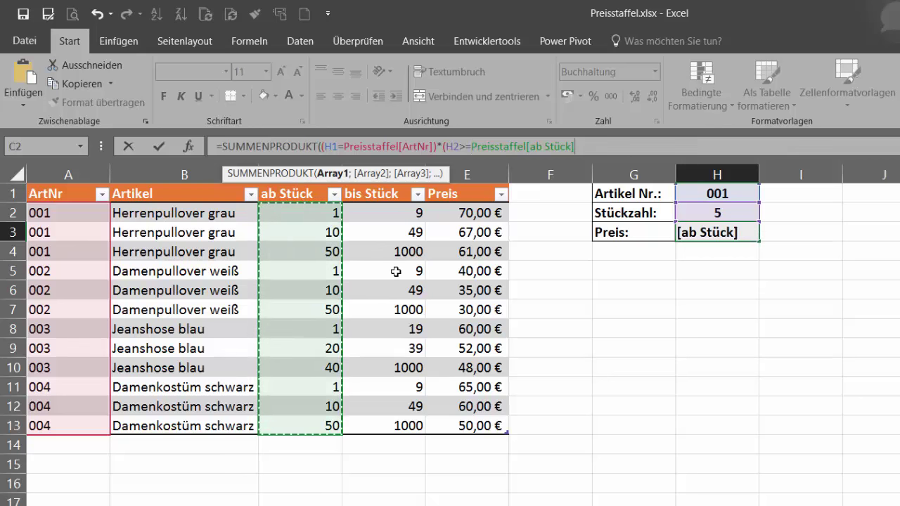
pyautogui.write(')*')
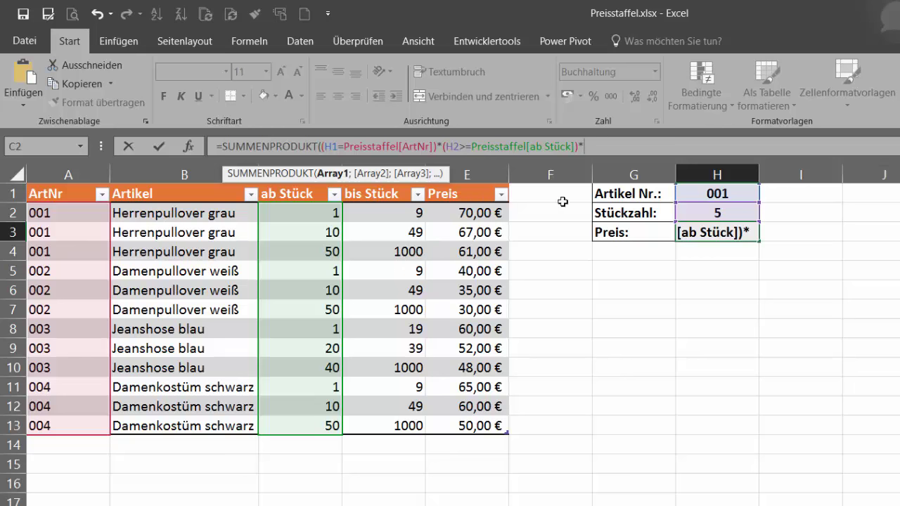
pyautogui.write('(')
pyautogui.click(709, 209)
pyautogui.write('<=')
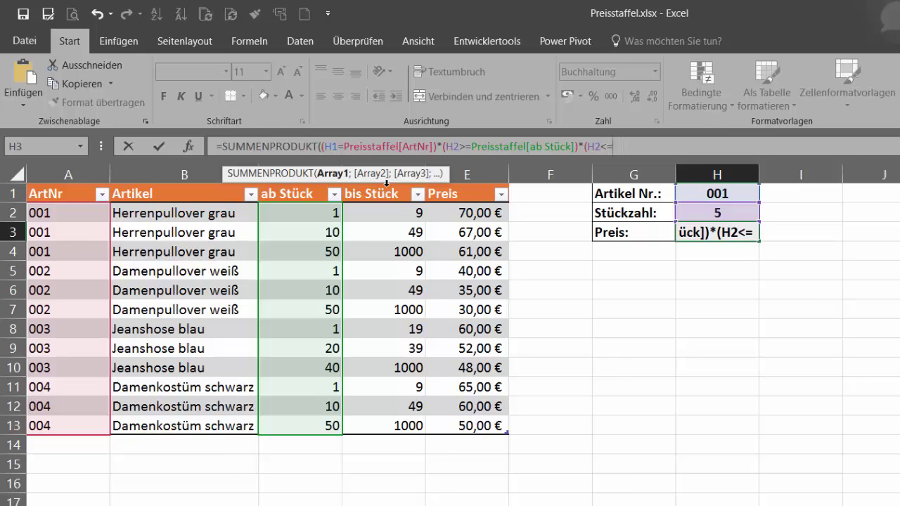
pyautogui.click(386, 183)
pyautogui.write(')')
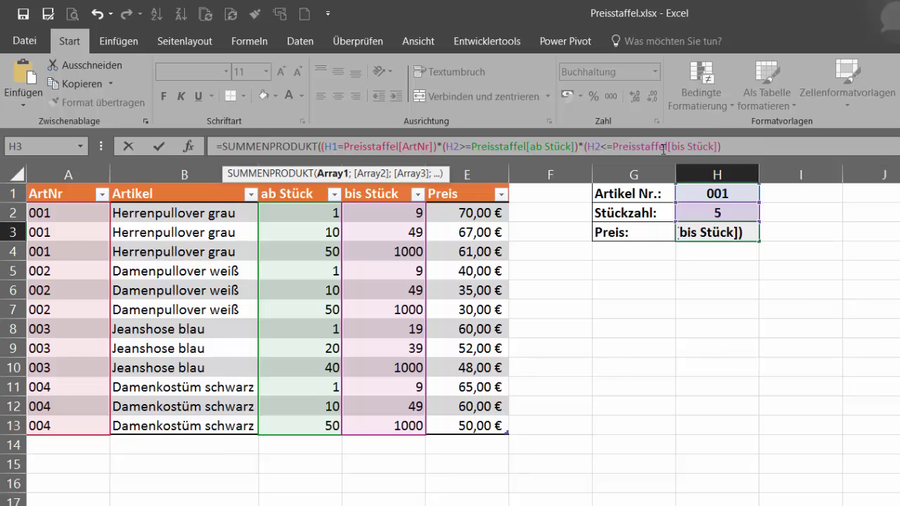
pyautogui.write('*')
pyautogui.click(463, 185)
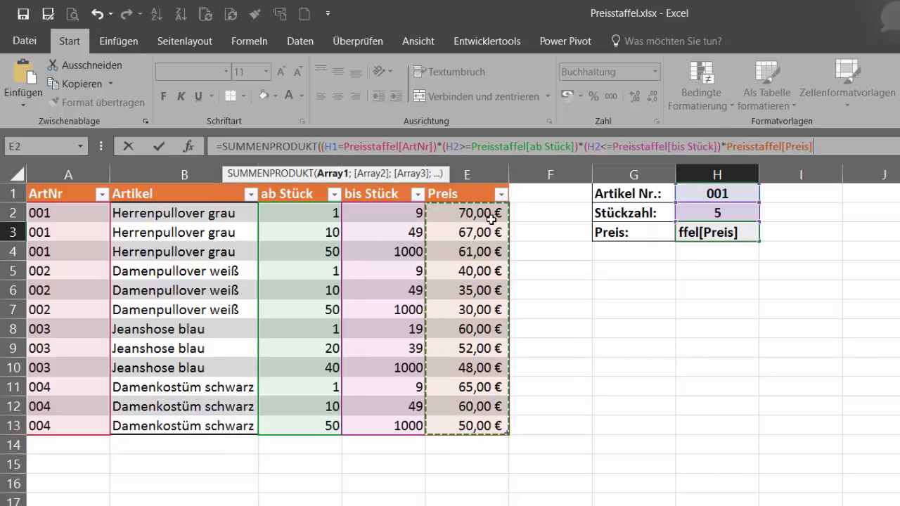
pyautogui.write(')')
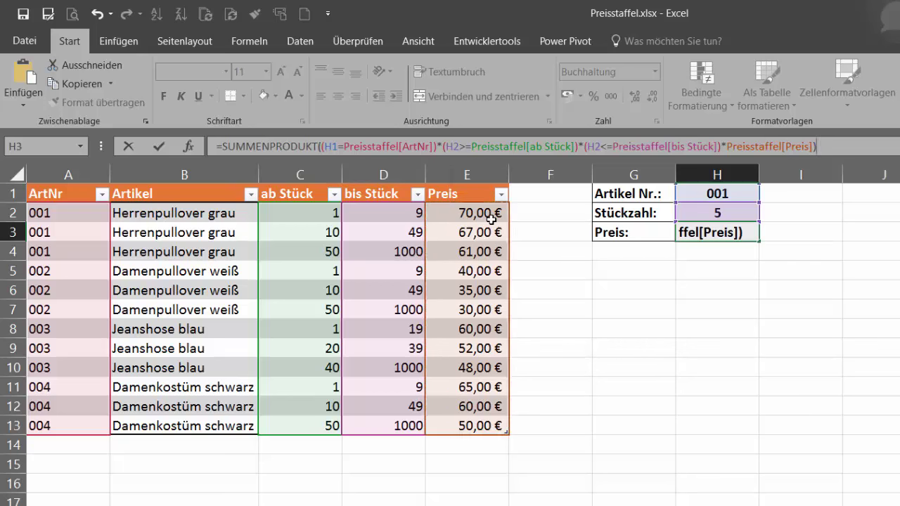
pyautogui.press('Return')
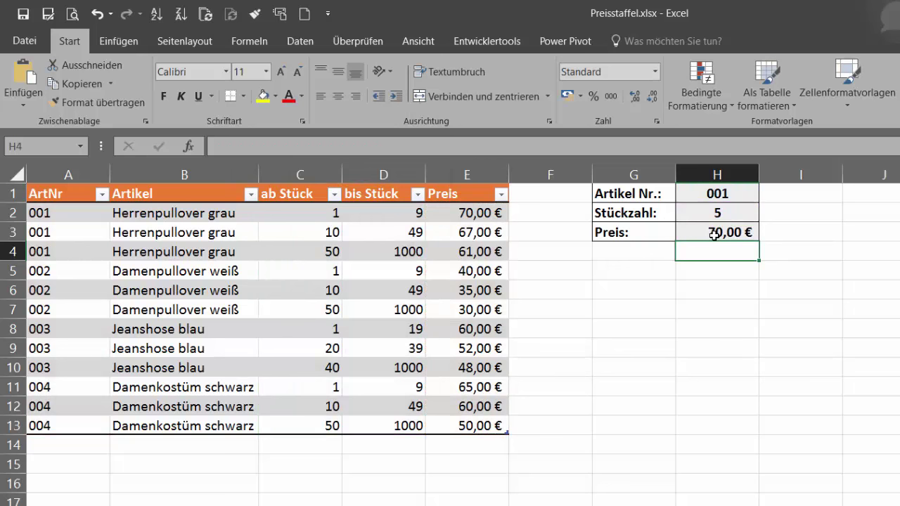
# - Try quantities 11, 50 and 55 in H2 to check the tiered price
pyautogui.press('Up')
pyautogui.press('Up')
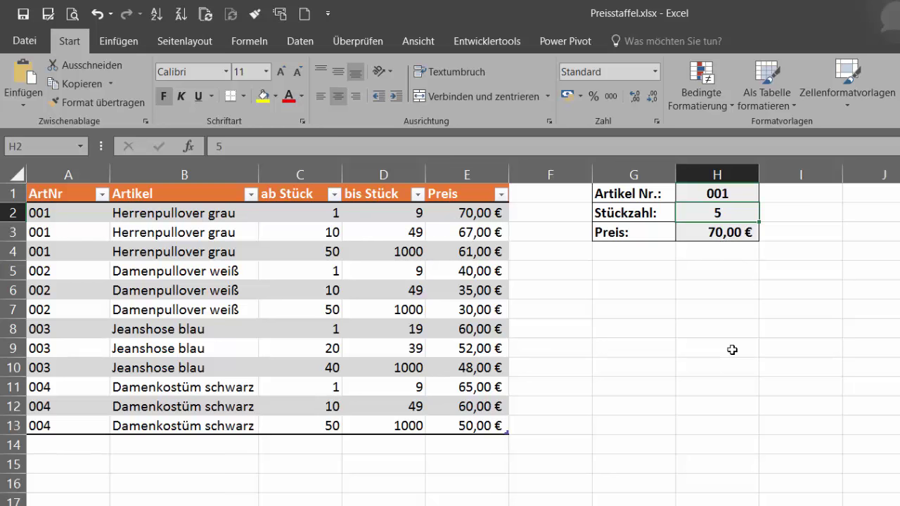
pyautogui.write('11')
pyautogui.press('Return')
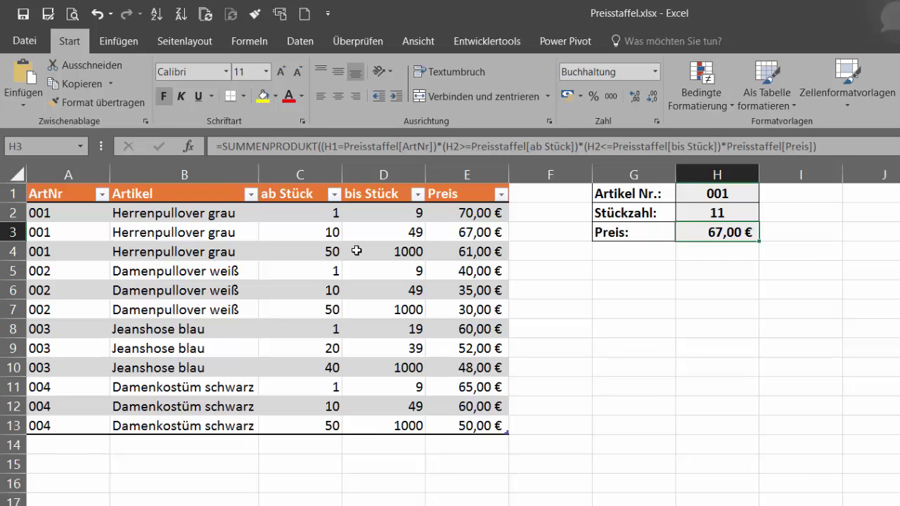
pyautogui.click(735, 212)
pyautogui.write('50')
pyautogui.press('Return')
pyautogui.click(734, 212)
pyautogui.write('5')
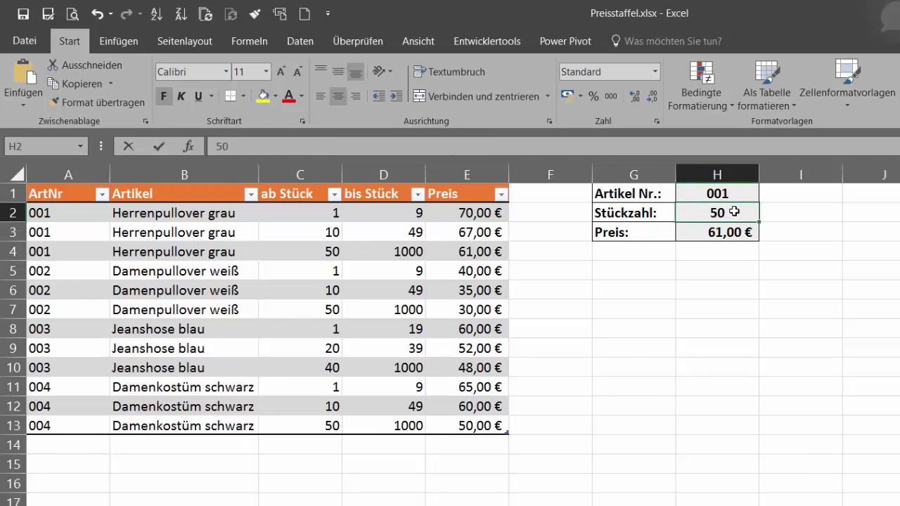
pyautogui.write('5')
pyautogui.press('Return')
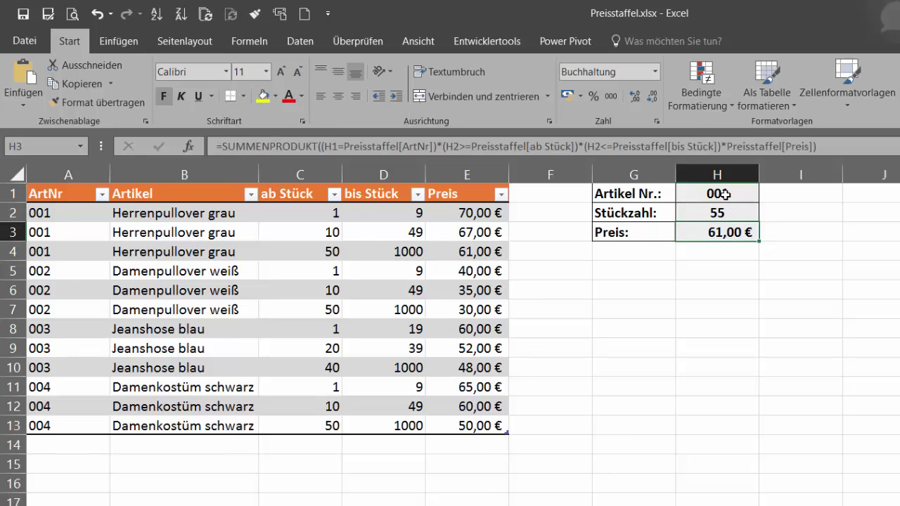
# - Switch the article to 003 and test quantities 19 and 20
pyautogui.click(724, 194)
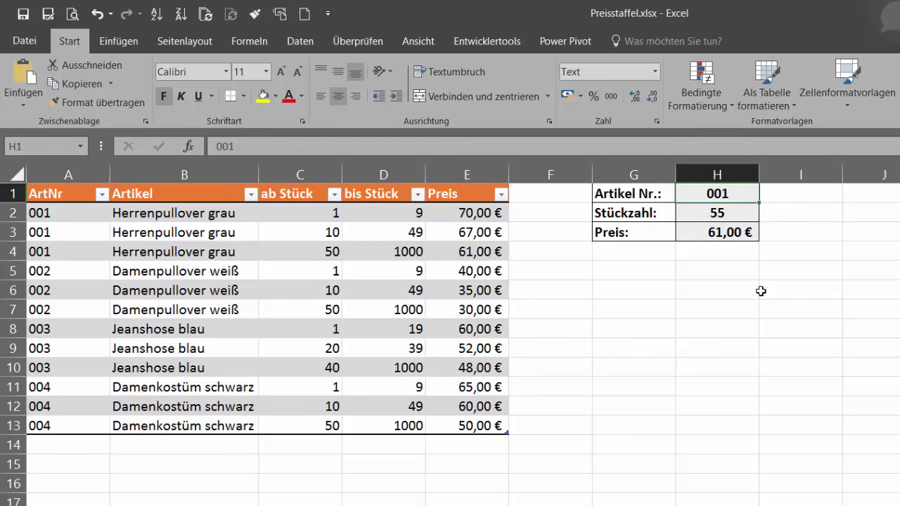
pyautogui.write('00')
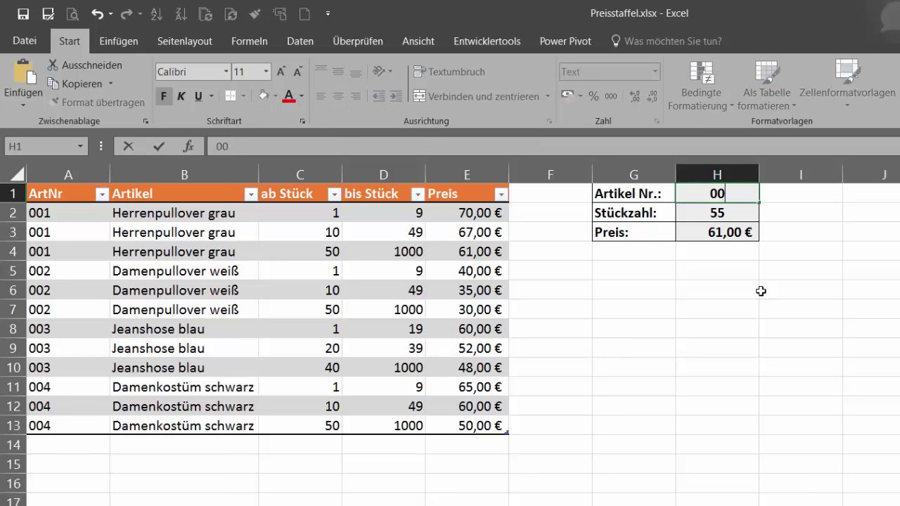
pyautogui.write('3')
pyautogui.press('Return')
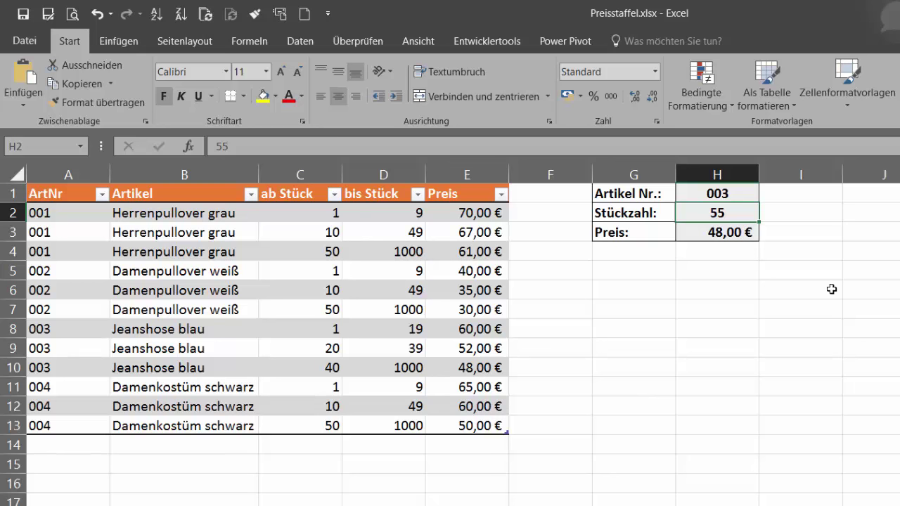
pyautogui.write('19')
pyautogui.press('Return')
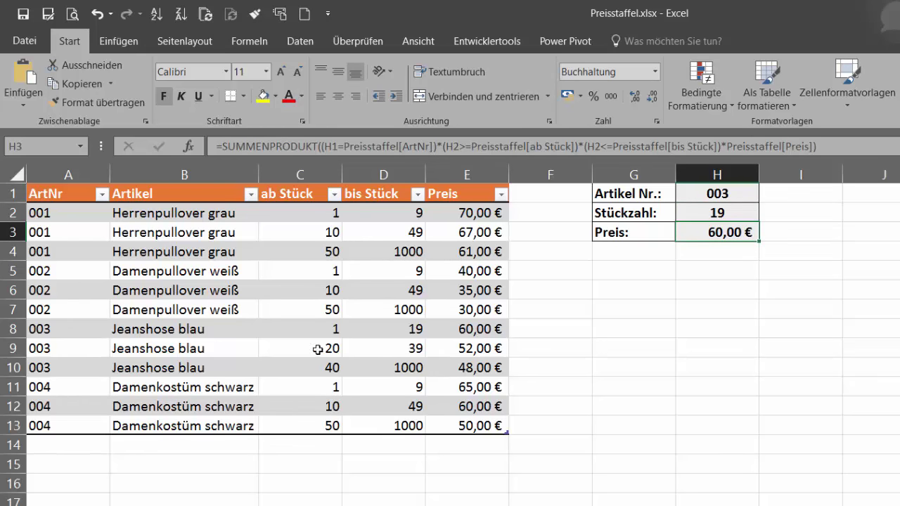
pyautogui.click(734, 213)
pyautogui.write('20')
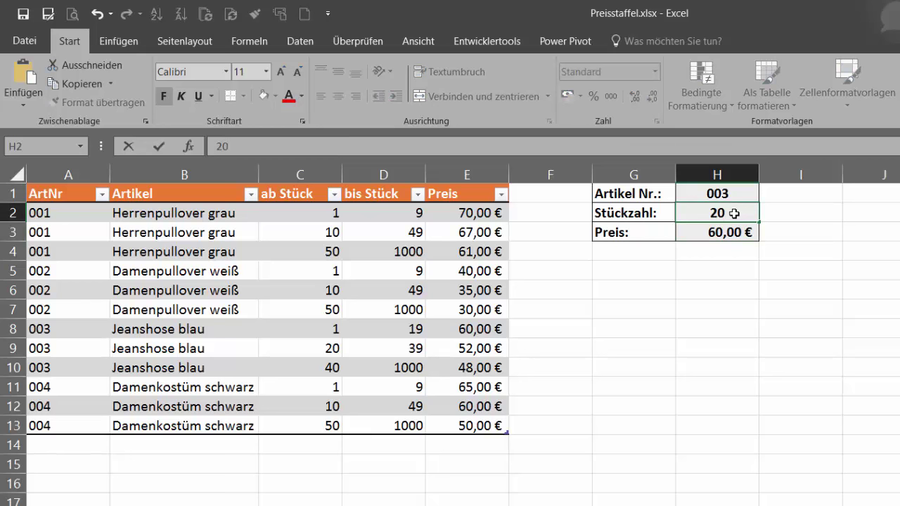
pyautogui.press('Return')
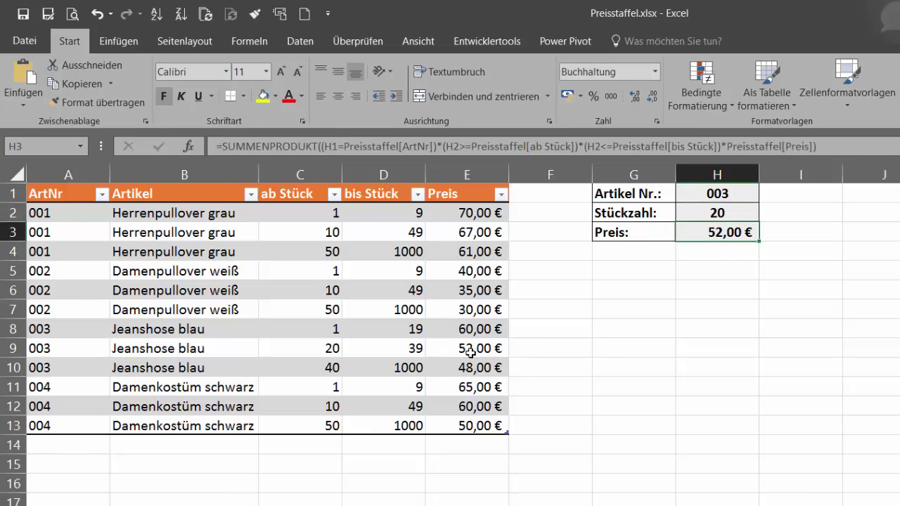